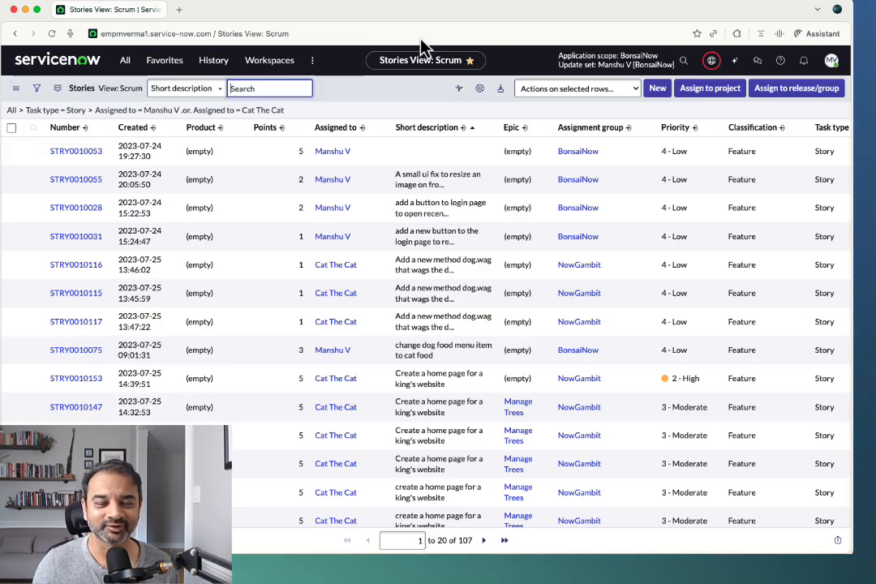
# Step: Open the browser's Assistant and ask it to show all the stories that are assigned to the named team member
pyautogui.click(800, 39)
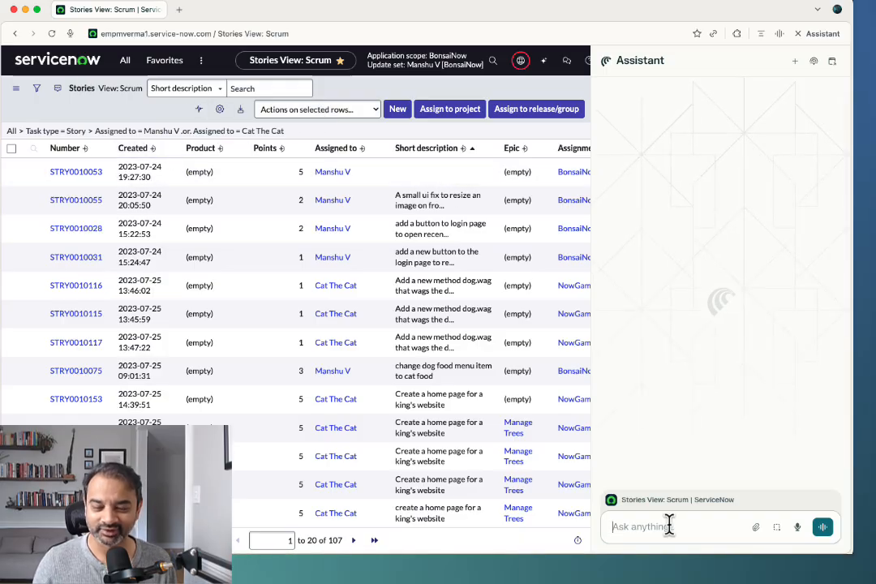
pyautogui.write('can ')
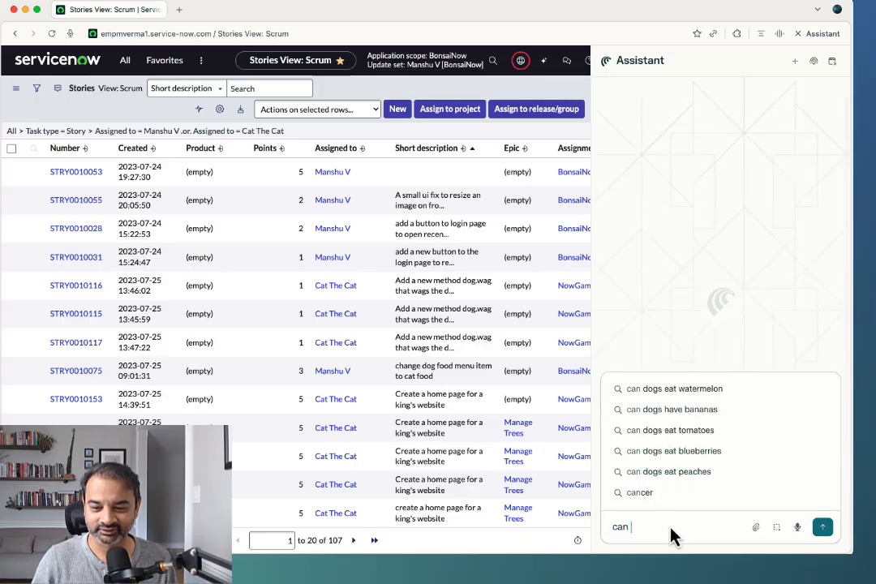
pyautogui.write('you show me all ')
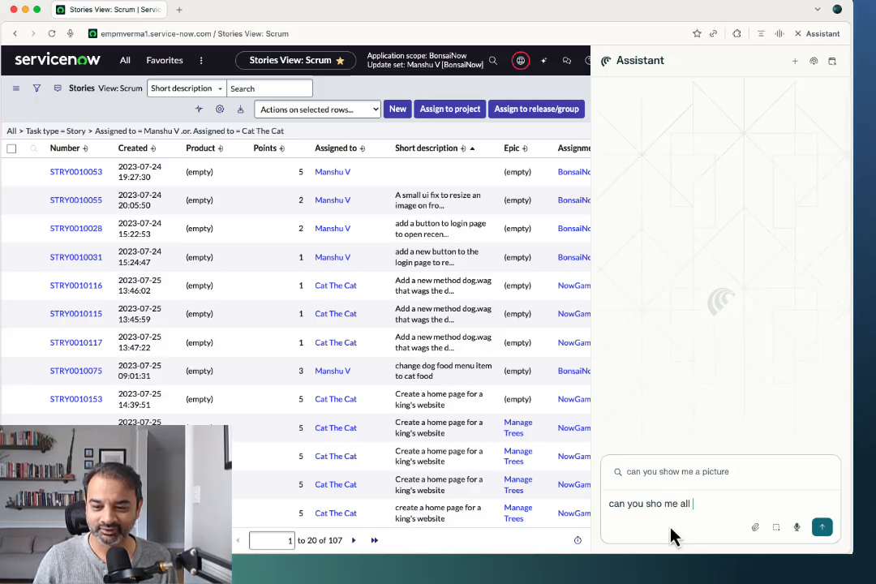
pyautogui.write('the sto')
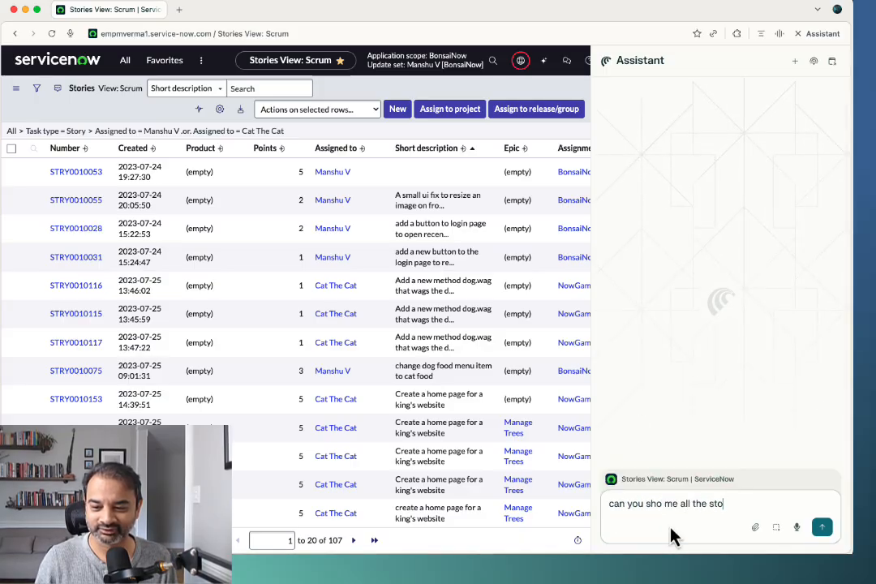
pyautogui.write('ries that are assigned to Manshu?')
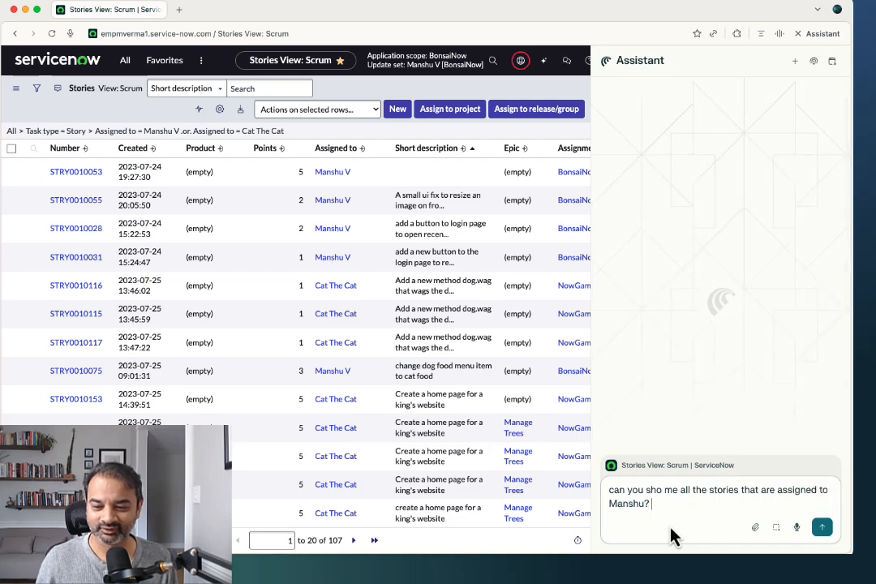
pyautogui.write('w')
pyautogui.press('Return')
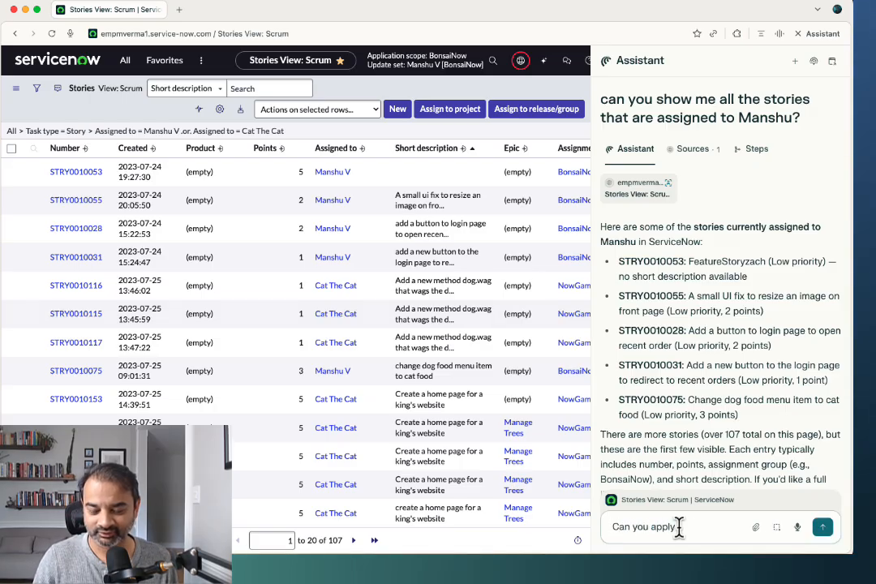
# Step: Ask the Assistant "Can you apply a filter on the screen so I see the whole list?"
pyautogui.write('a filter on the scre')
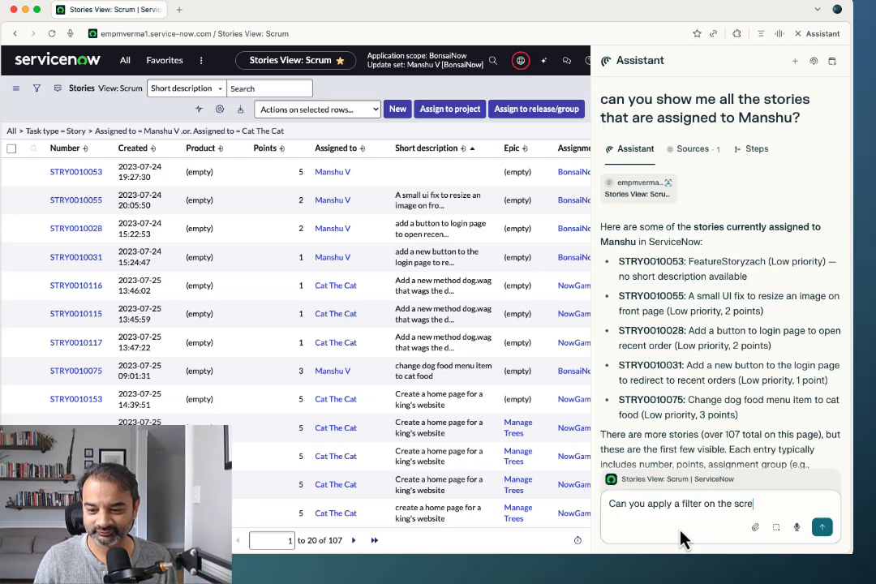
pyautogui.write('en so I see the who')
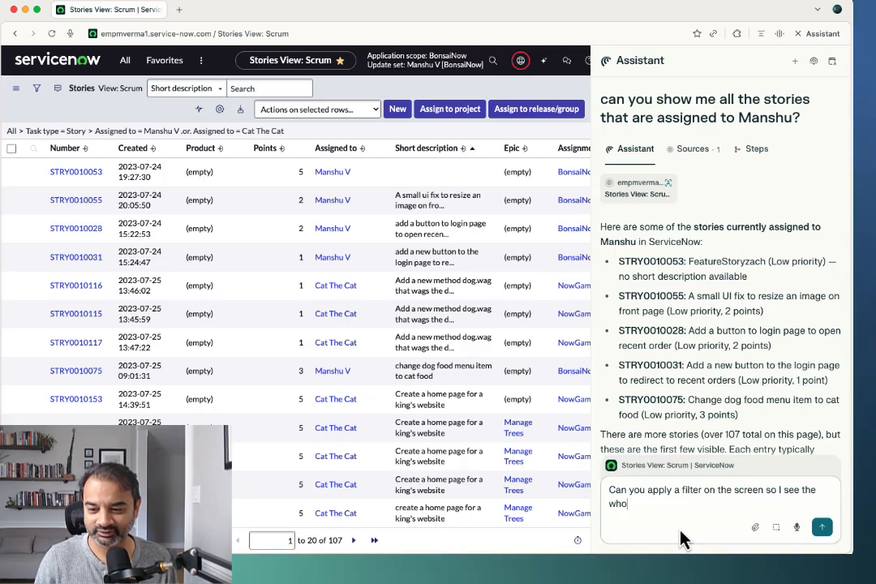
pyautogui.write('le list?')
pyautogui.press('Return')
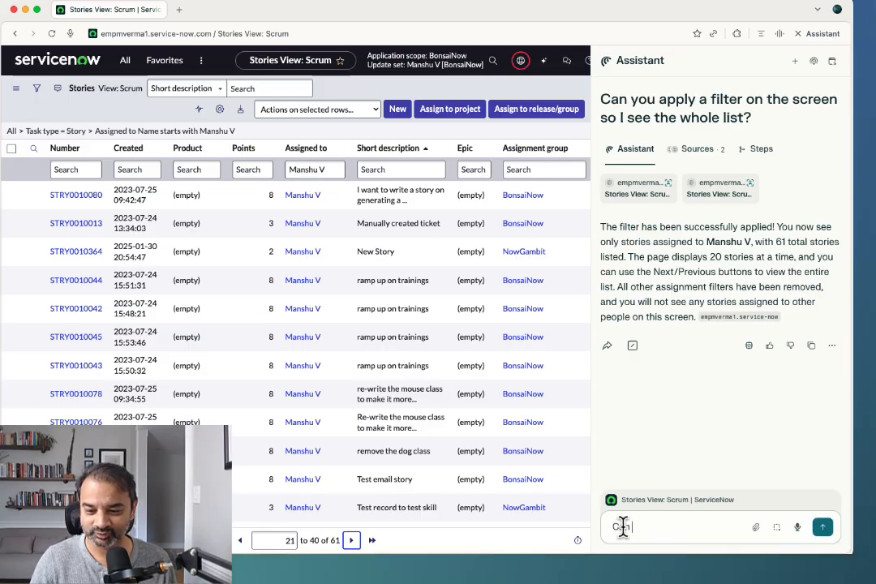
# Step: Ask the Assistant "Can you show me the stories which are more than 2 points?"
pyautogui.write('w me the ')
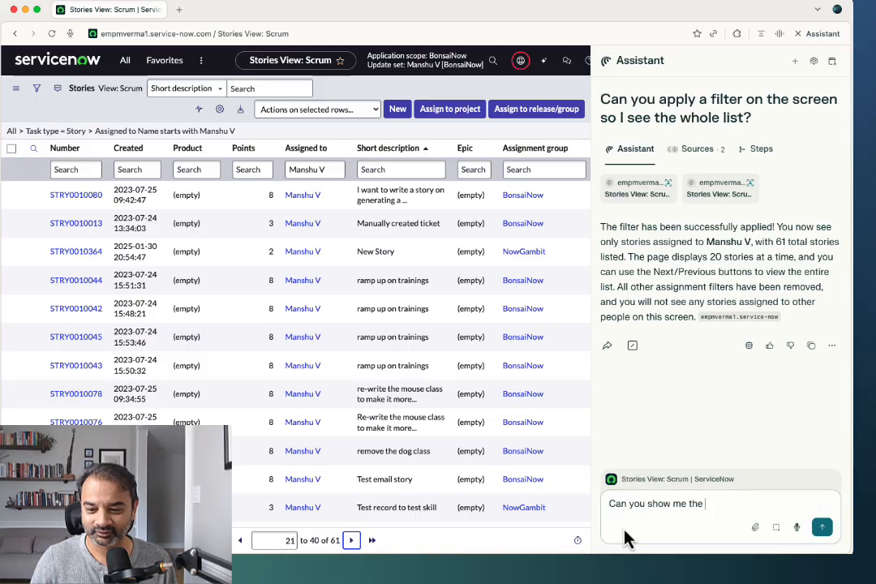
pyautogui.write('stories which are')
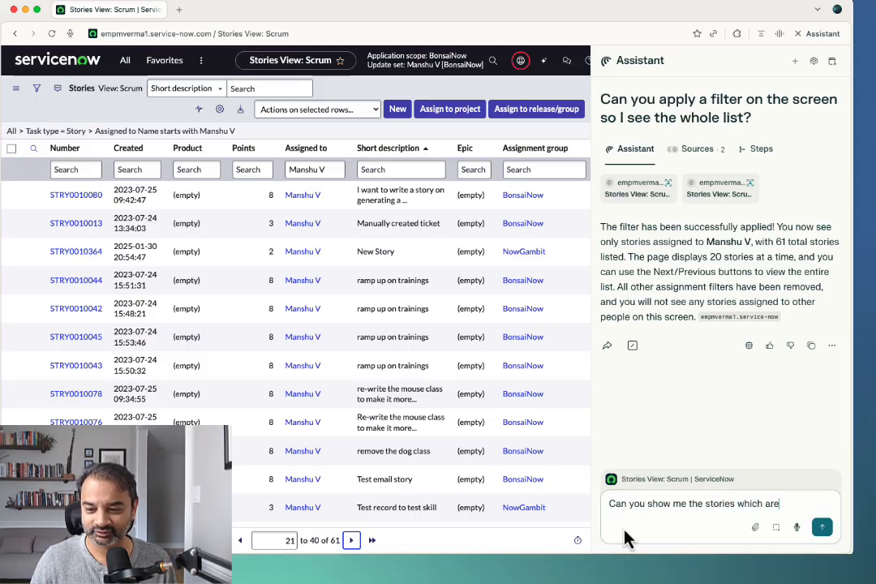
pyautogui.write(' more than 2 points?')
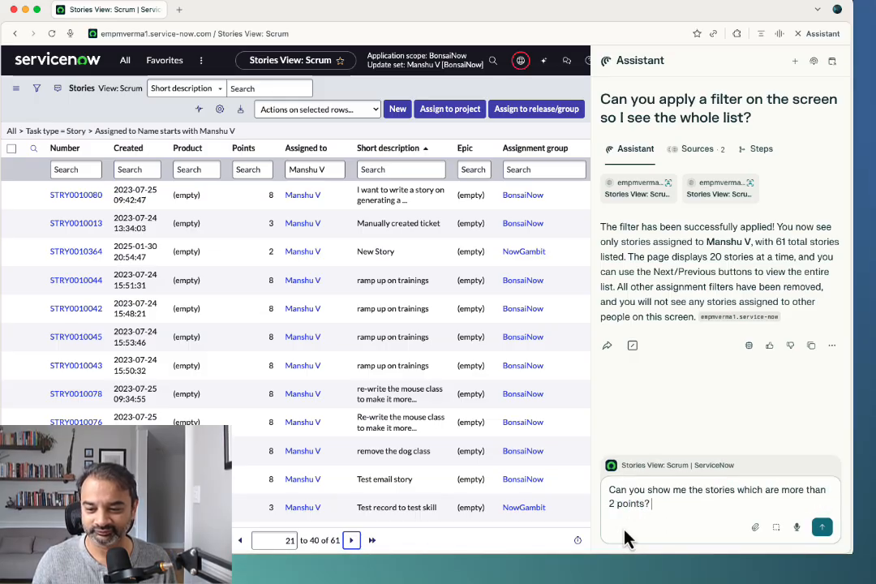
pyautogui.press('Return')
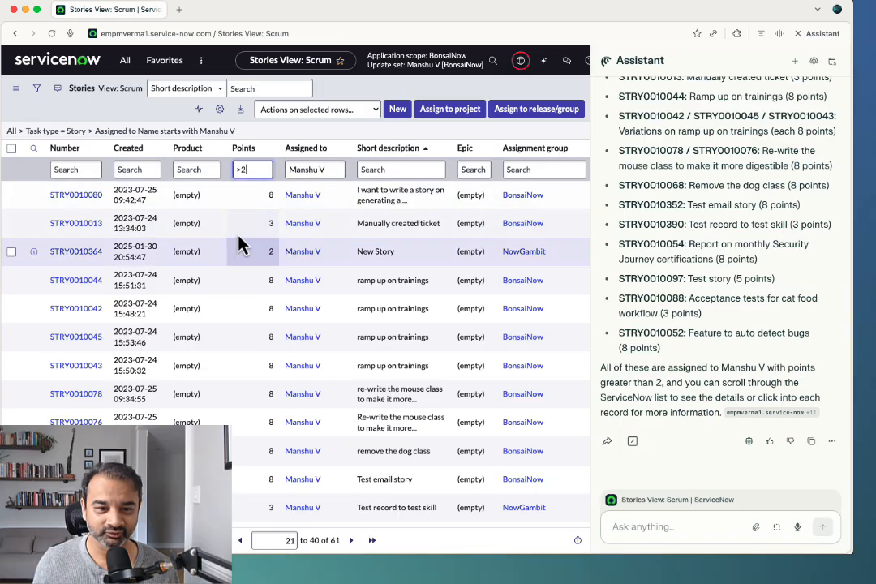
# Step: Check the Points values in the stories list and apply the >2 filter on the Points column
pyautogui.scroll(-2, 261, 225)
pyautogui.scroll(1, 261, 224)
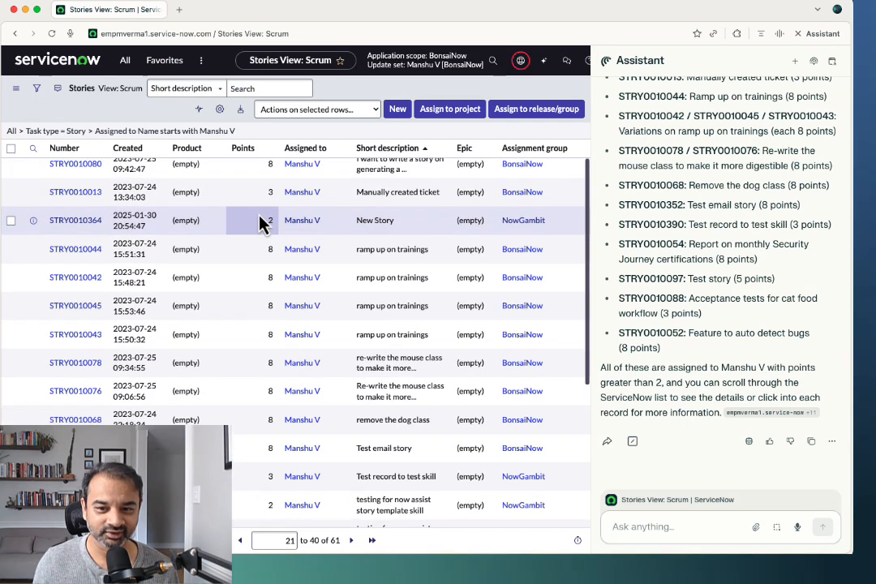
pyautogui.scroll(1, 259, 225)
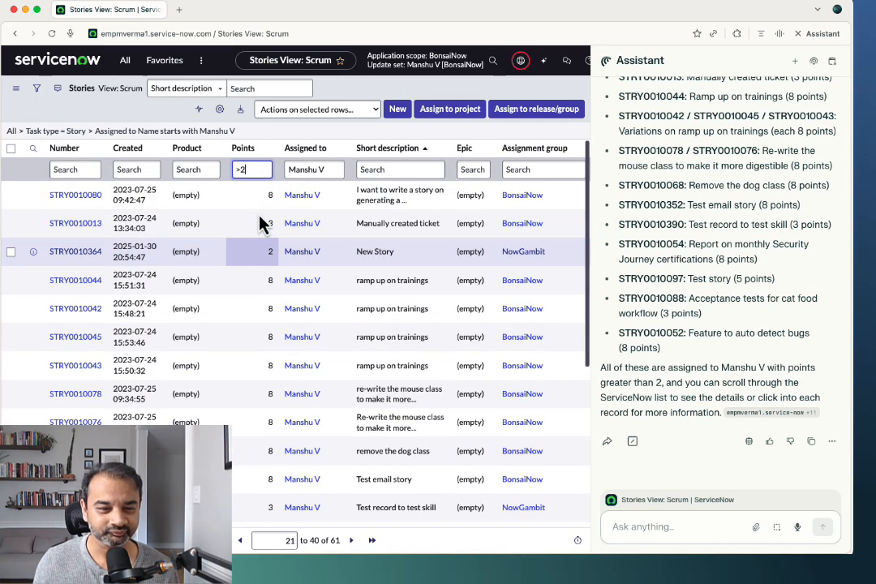
pyautogui.scroll(-5, 269, 249)
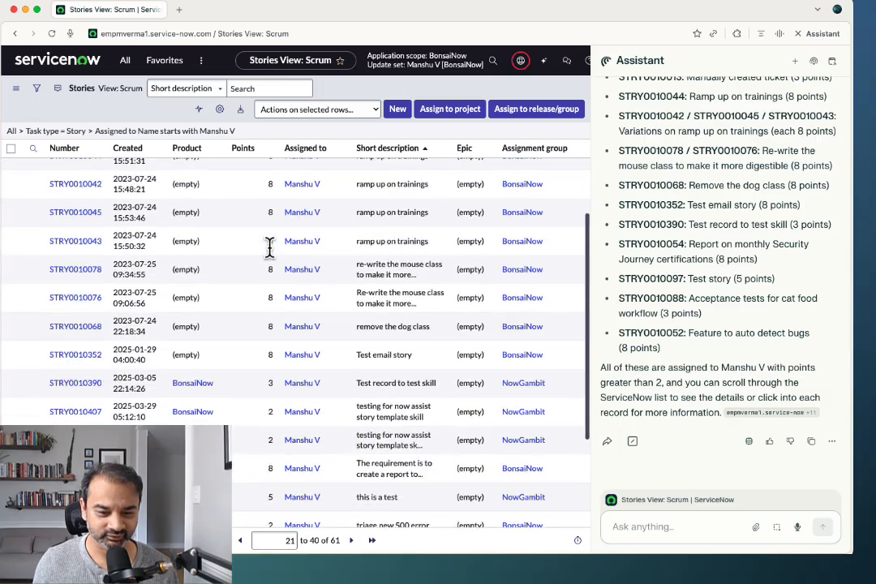
pyautogui.scroll(5, 269, 247)
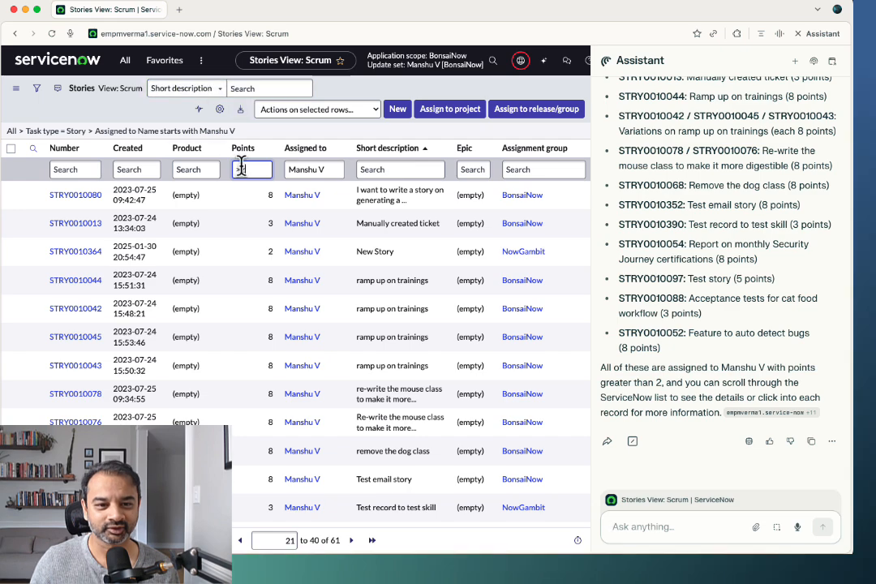
pyautogui.press('Return')
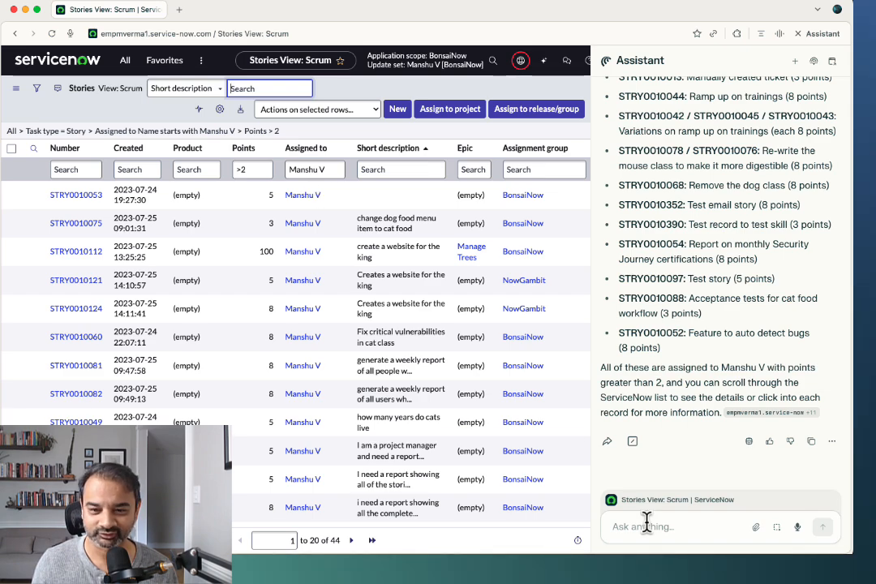
# Step: Ask the Assistant "Show me all stories that have dog in it?"
pyautogui.click(396, 220)
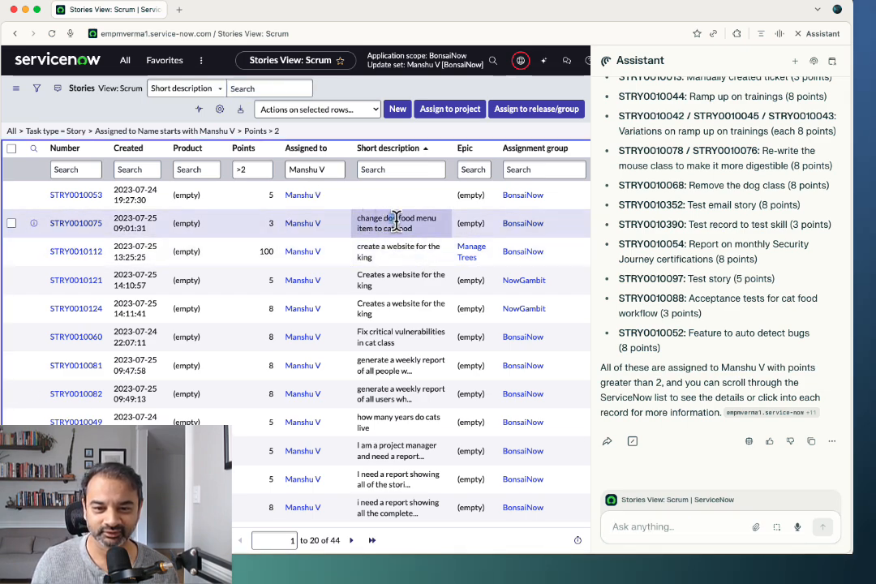
pyautogui.click(620, 526)
pyautogui.write('s')
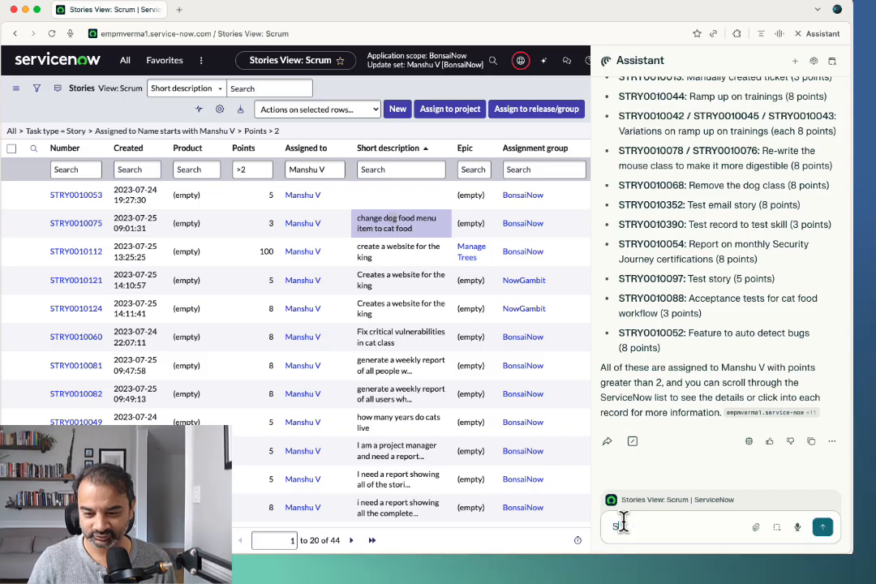
pyautogui.write('how me all ast')
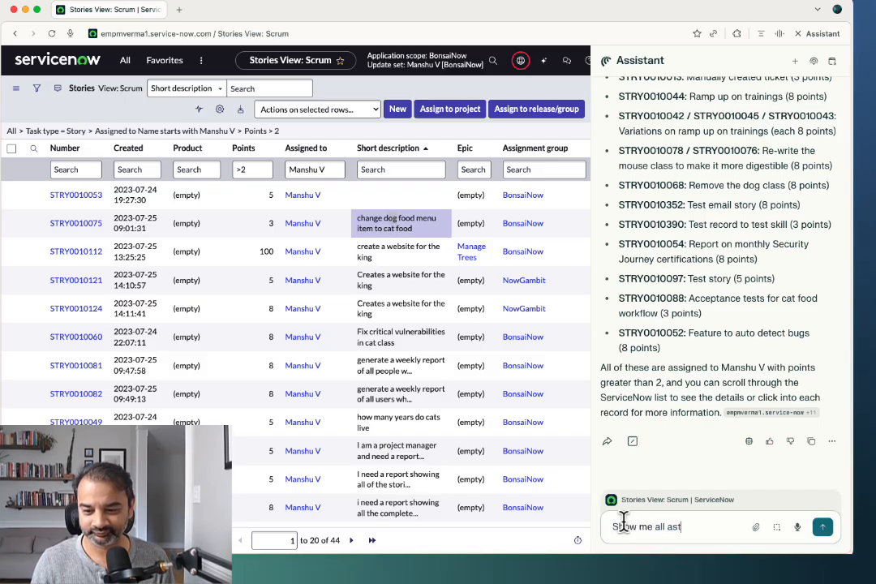
pyautogui.press('BackSpace')
pyautogui.press('BackSpace')
pyautogui.press('BackSpace')
pyautogui.write('stories that ha')
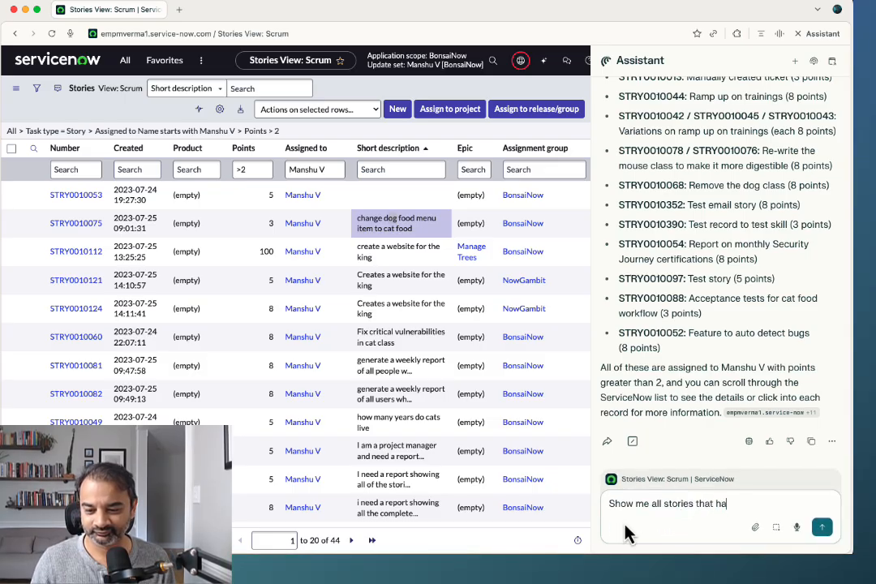
pyautogui.write('ve dog in it?')
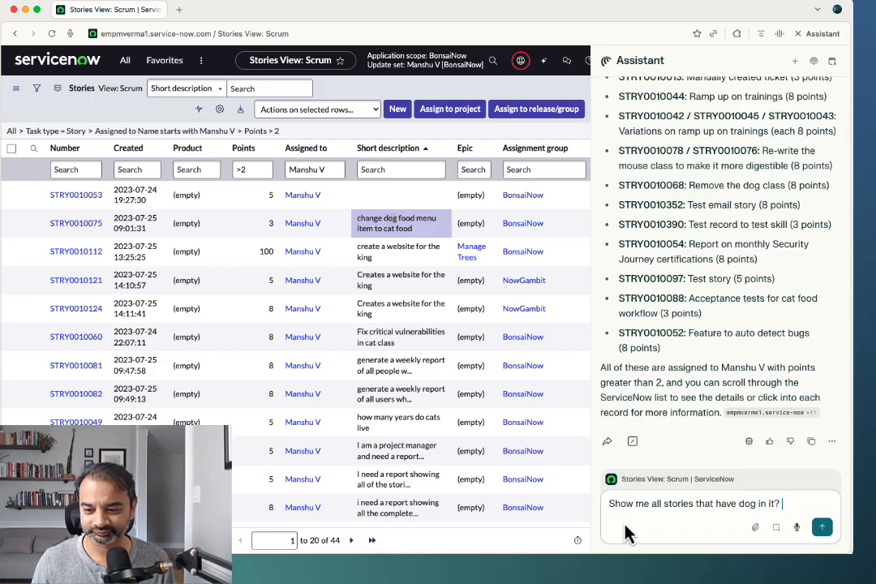
pyautogui.press('Return')
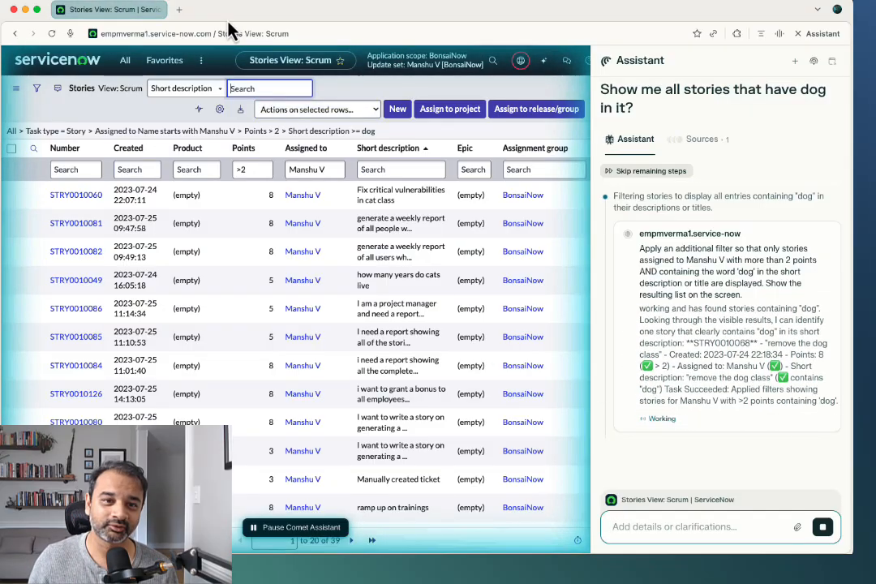
# Step: Reveal the full web address of the filtered stories list to examine its query
pyautogui.click(234, 33)
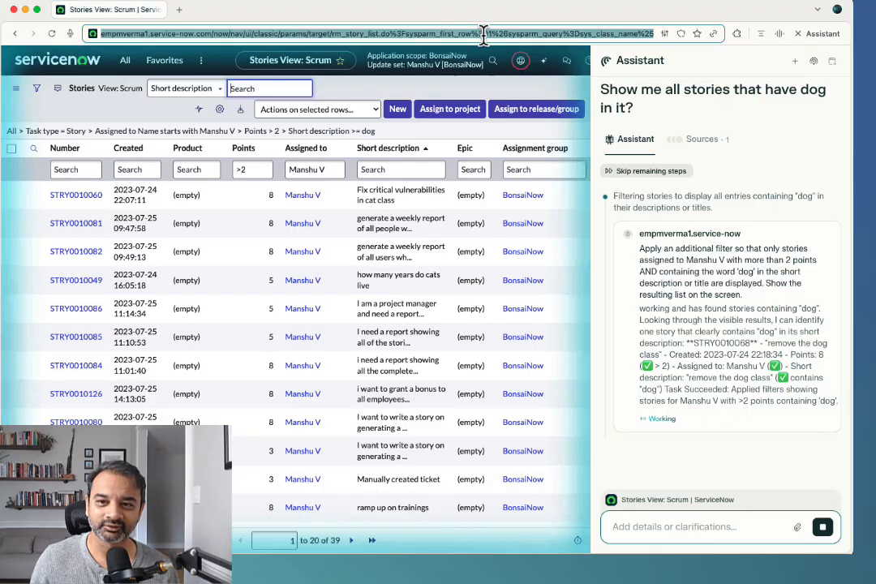